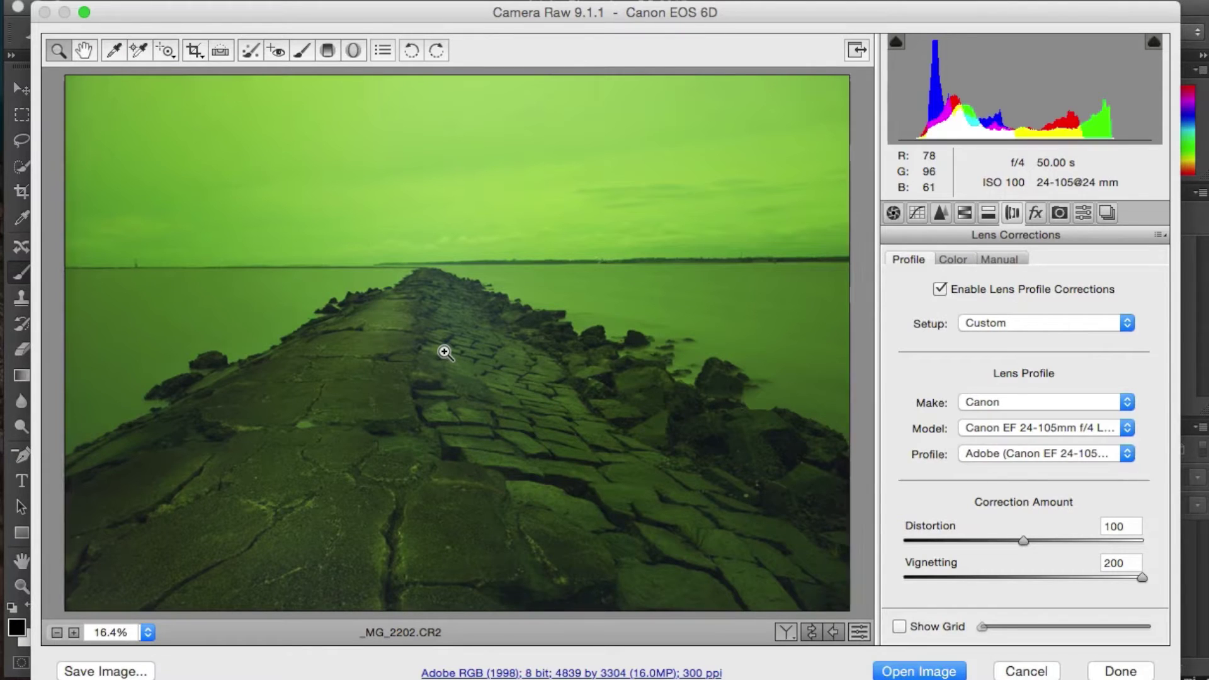
{"action": "left_click", "coordinate": [938, 214]}
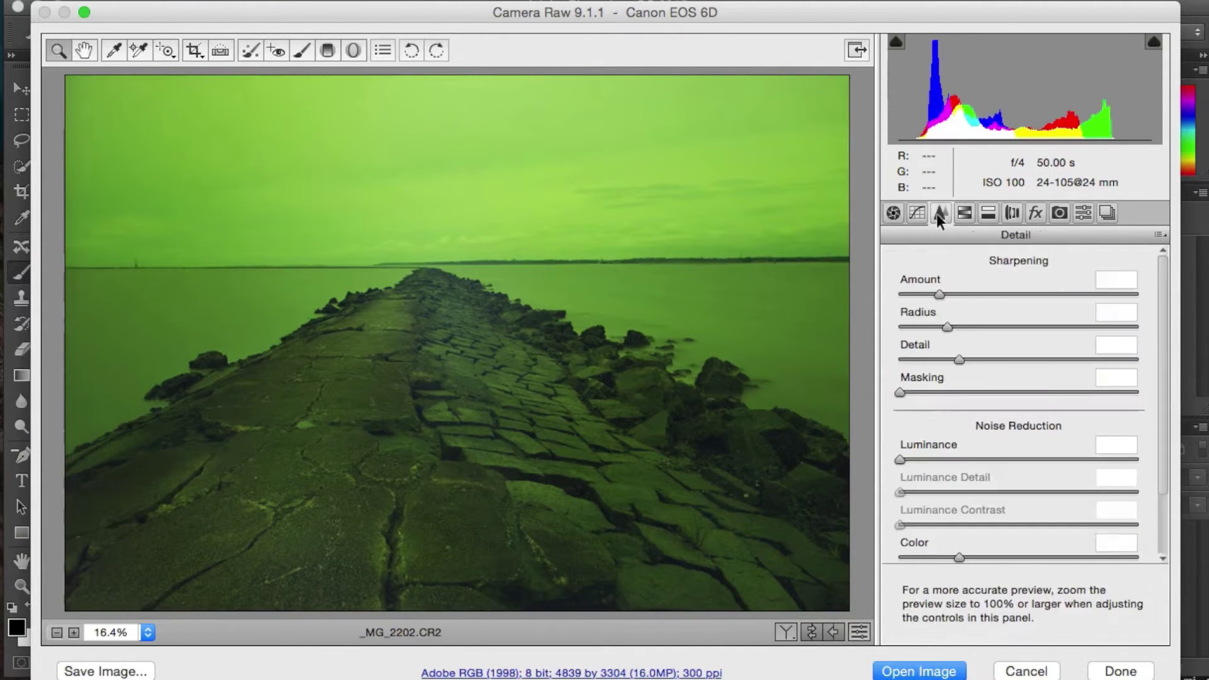
{"action": "left_click", "coordinate": [961, 213]}
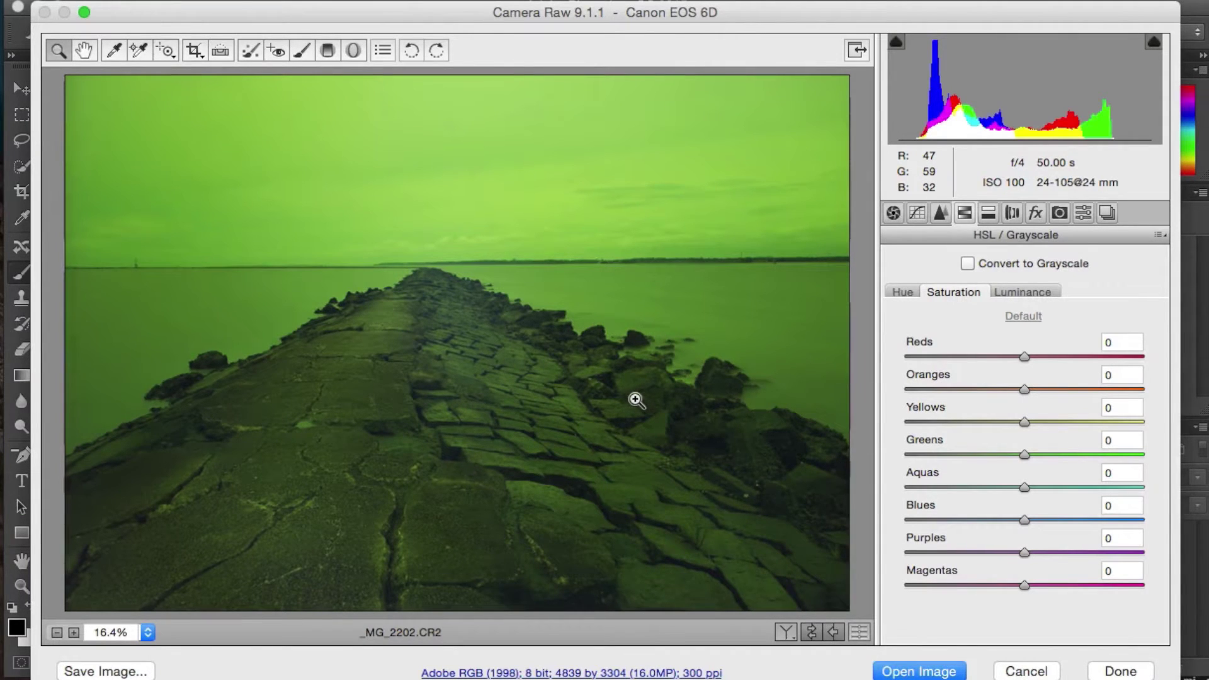
{"action": "left_click", "coordinate": [968, 262]}
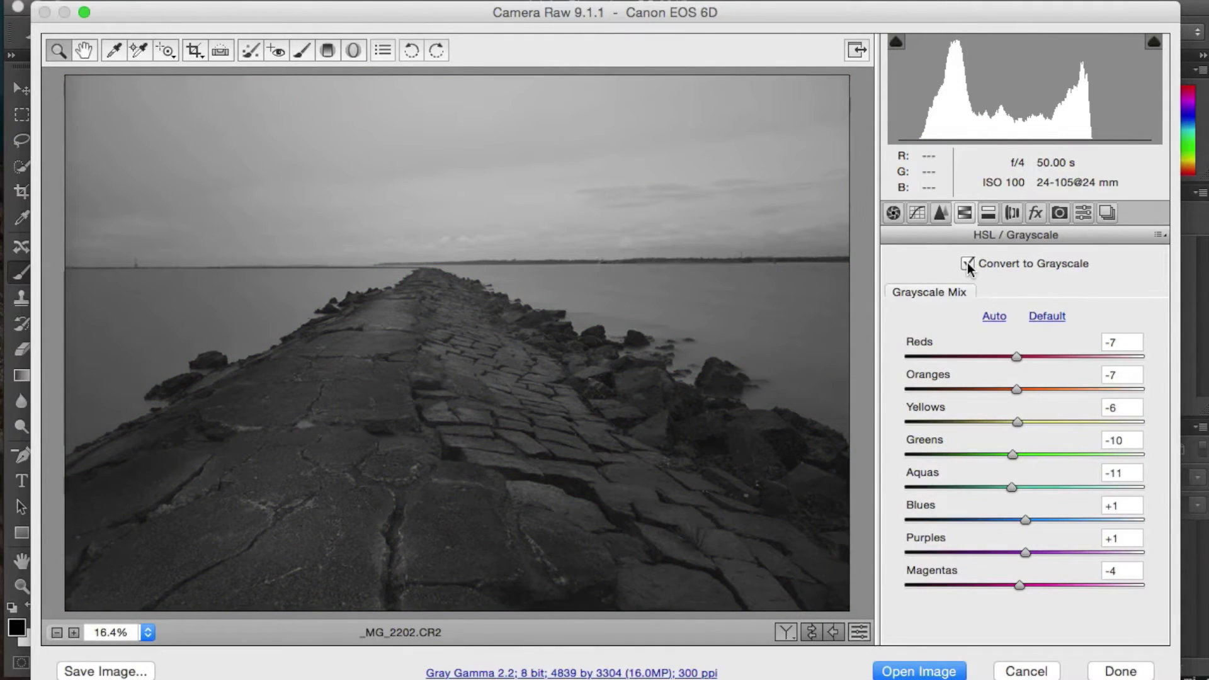
{"action": "left_click", "coordinate": [967, 262]}
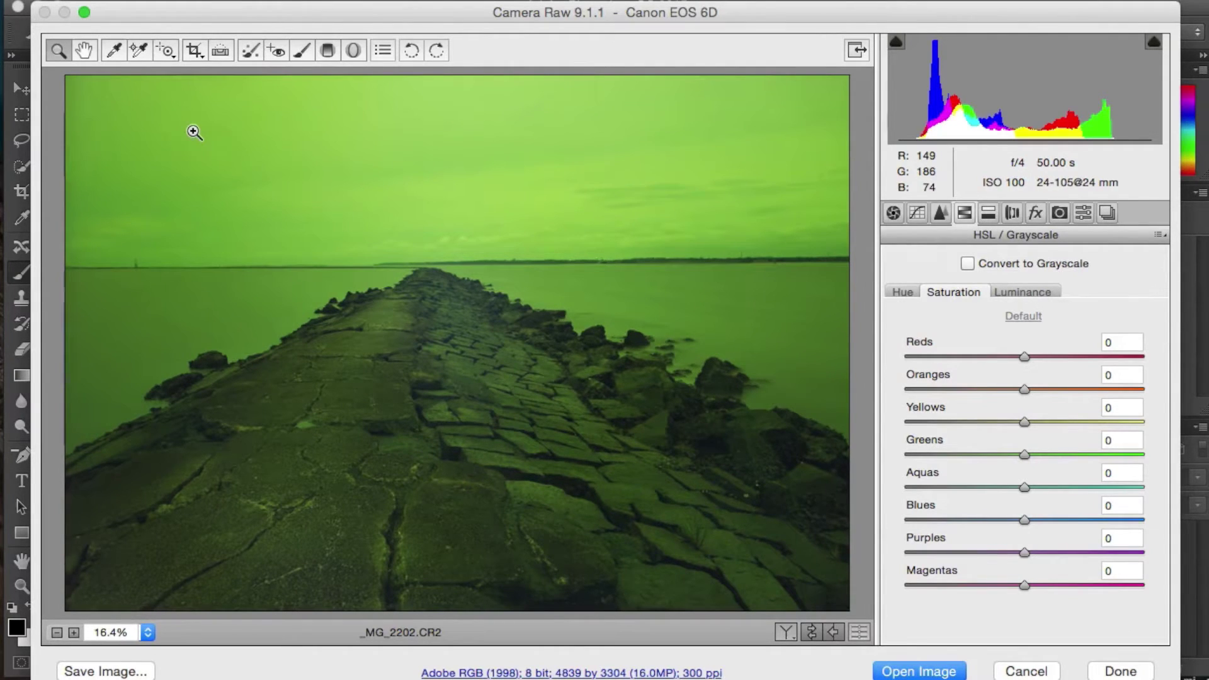
Sample the sky above the horizon with the White Balance tool, and set Temperature to 4900 and Tint to +144.
{"action": "left_click", "coordinate": [113, 50]}
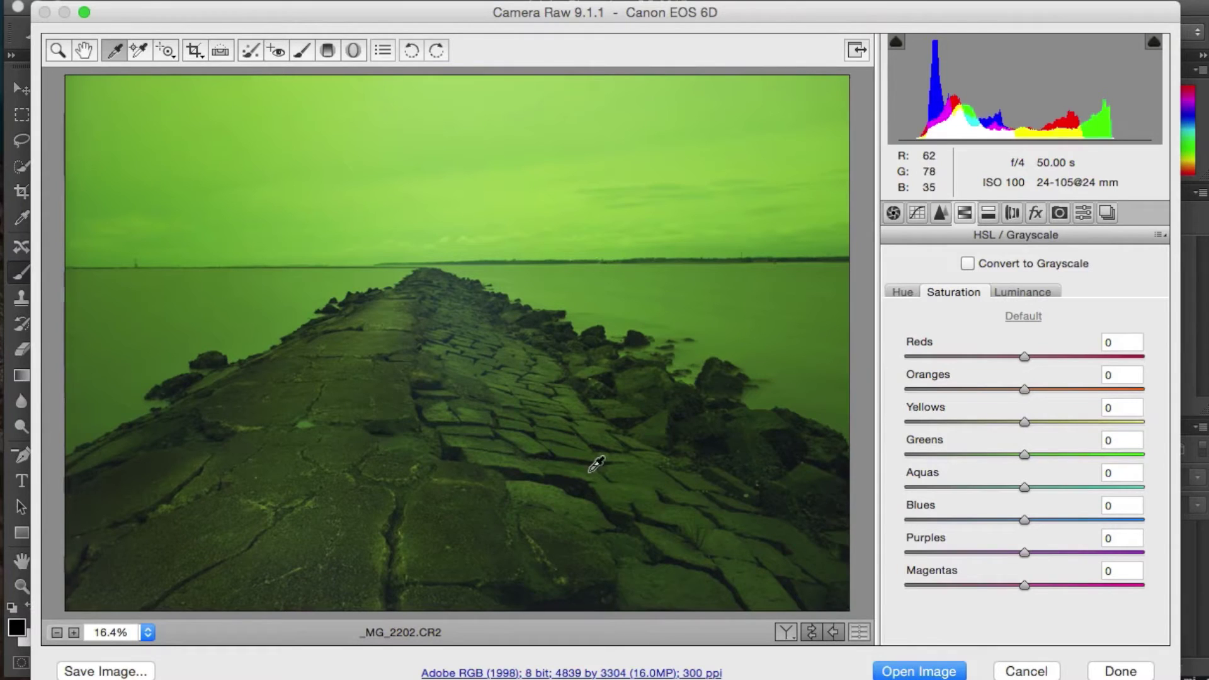
{"action": "left_click", "coordinate": [454, 231]}
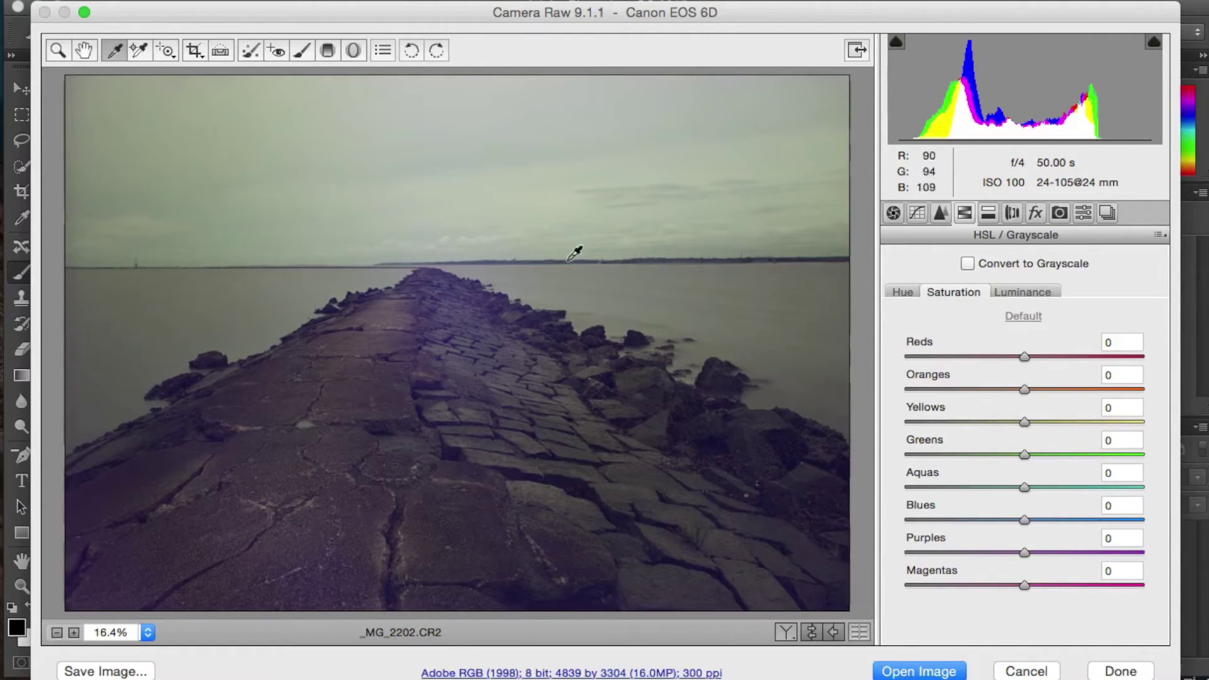
{"action": "left_click", "coordinate": [894, 213]}
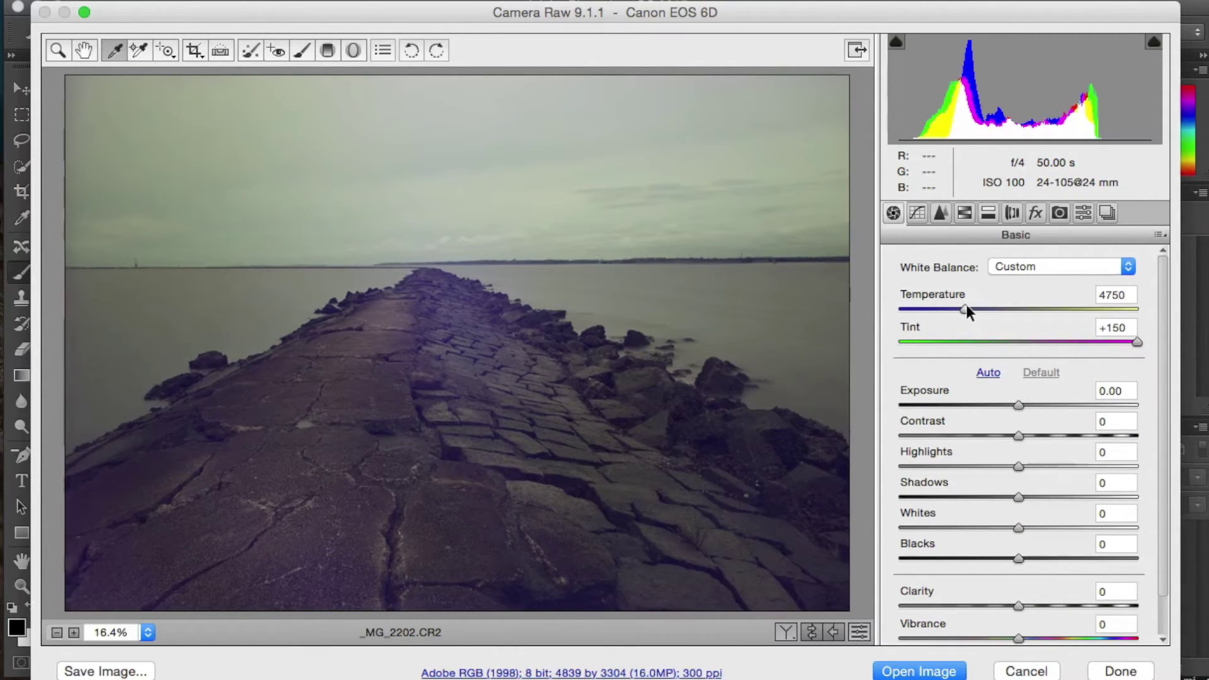
{"action": "left_click_drag", "start_coordinate": [966, 305], "coordinate": [970, 307]}
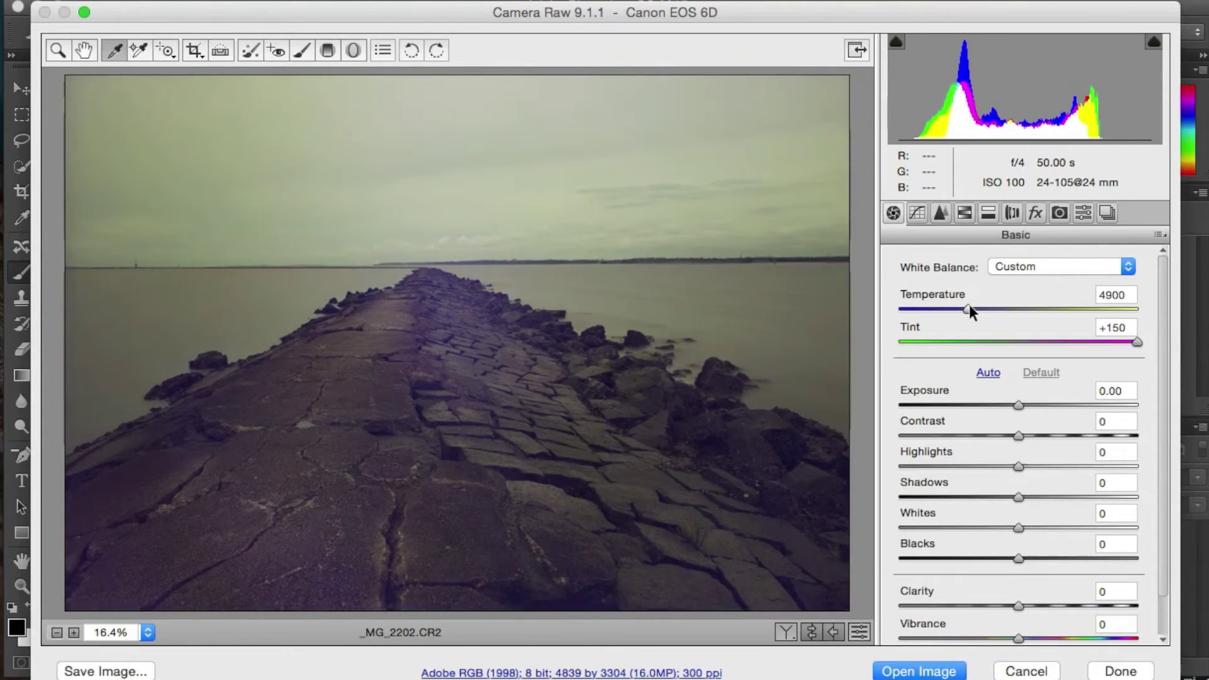
{"action": "left_click", "coordinate": [969, 304]}
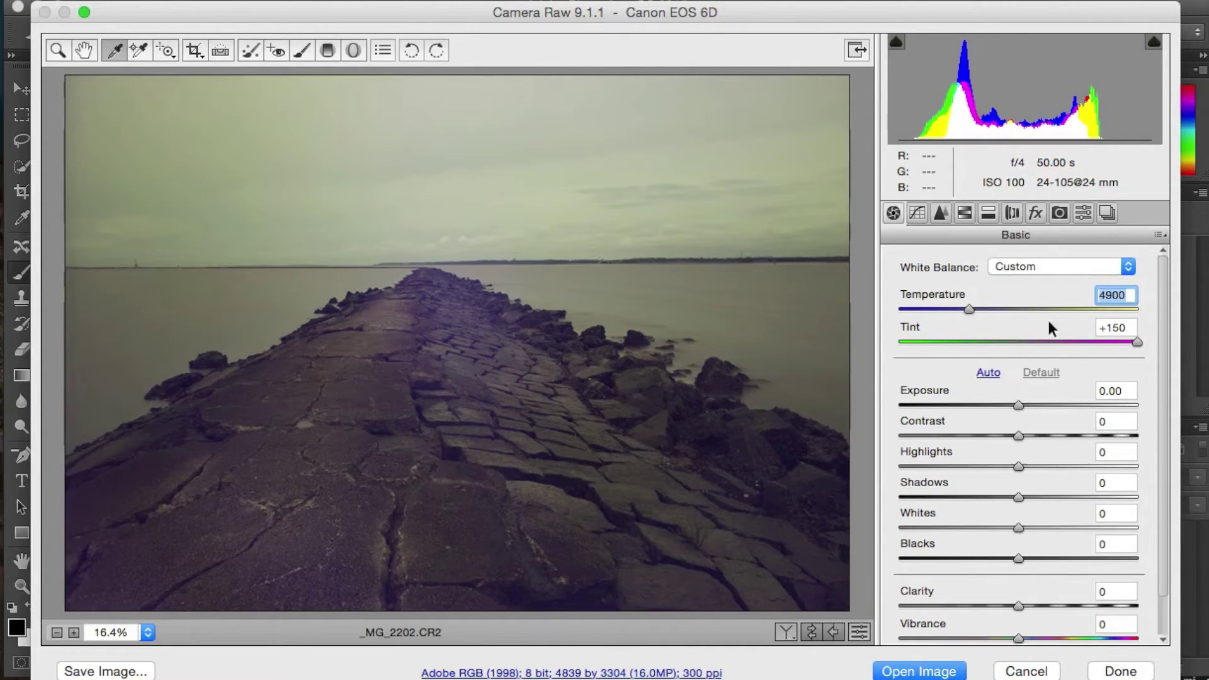
{"action": "left_click_drag", "start_coordinate": [1136, 348], "coordinate": [1133, 346]}
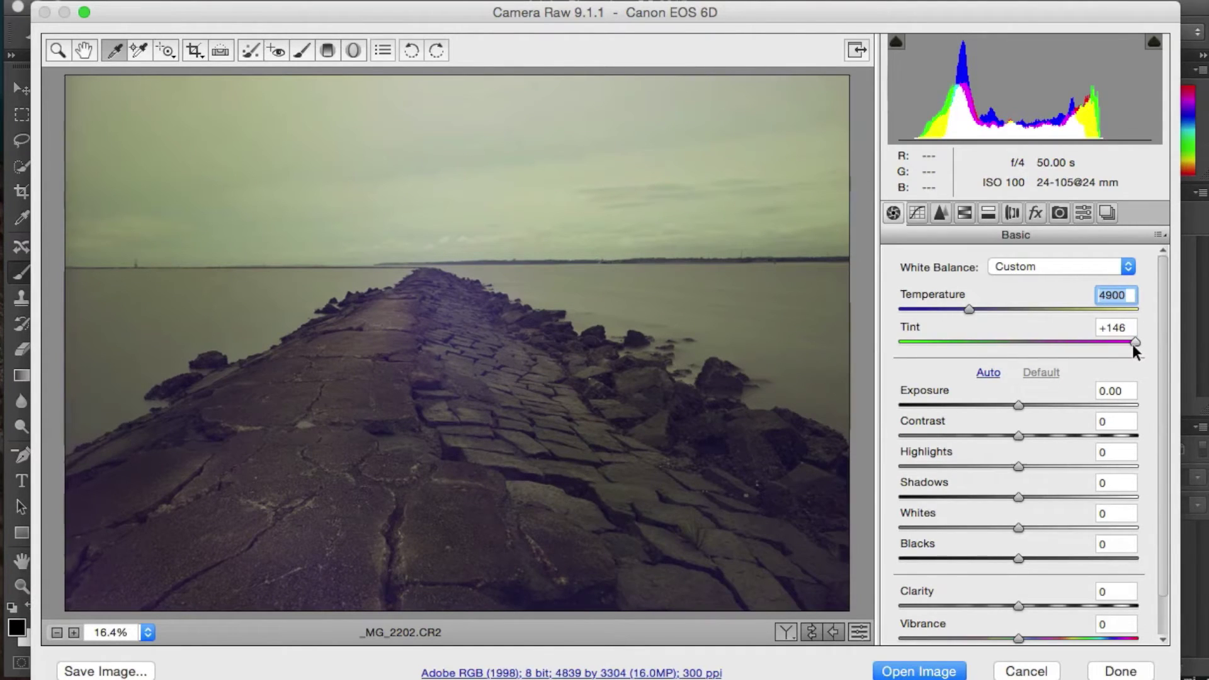
{"action": "left_click_drag", "start_coordinate": [1133, 346], "coordinate": [1131, 345]}
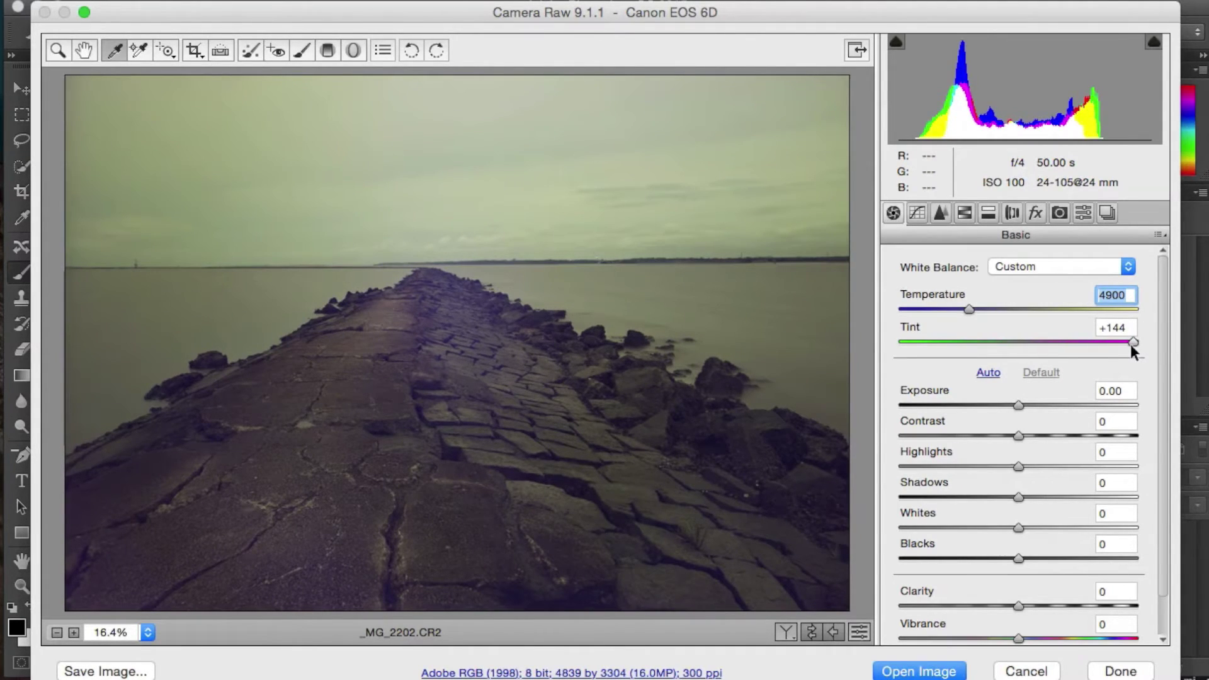
{"action": "key", "text": "Tab"}
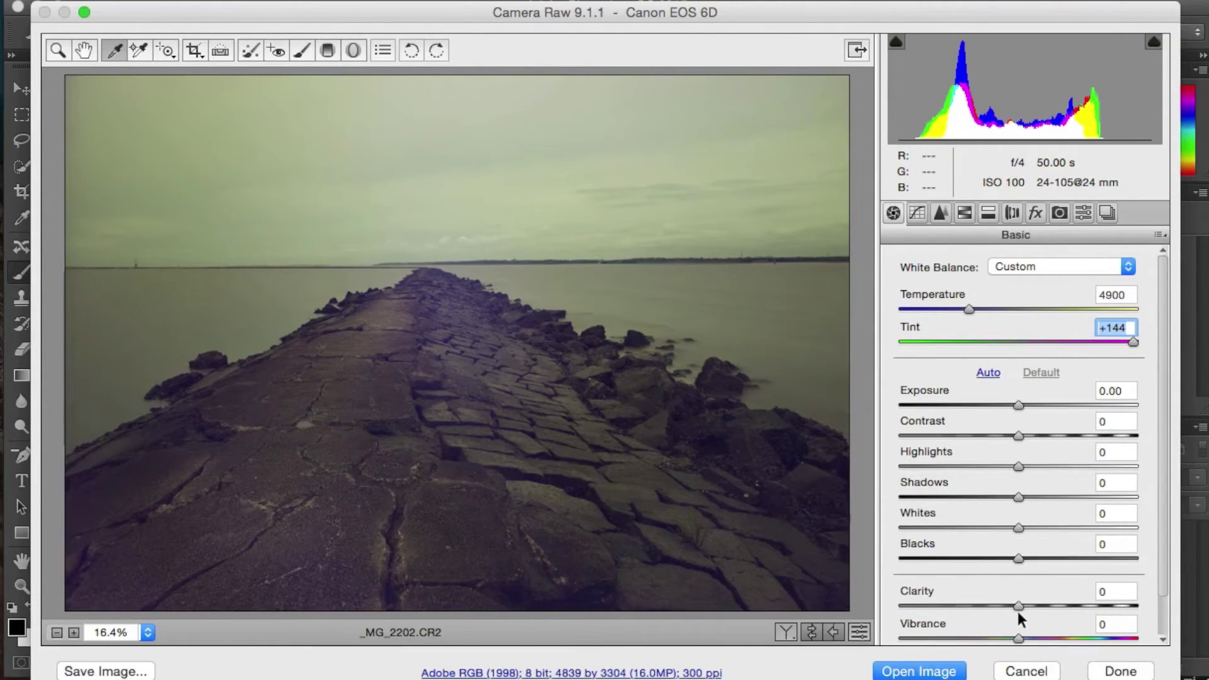
Set the Dehaze amount to +36 and Clarity to +24 to bring out detail in the photo.
{"action": "left_click", "coordinate": [1036, 212]}
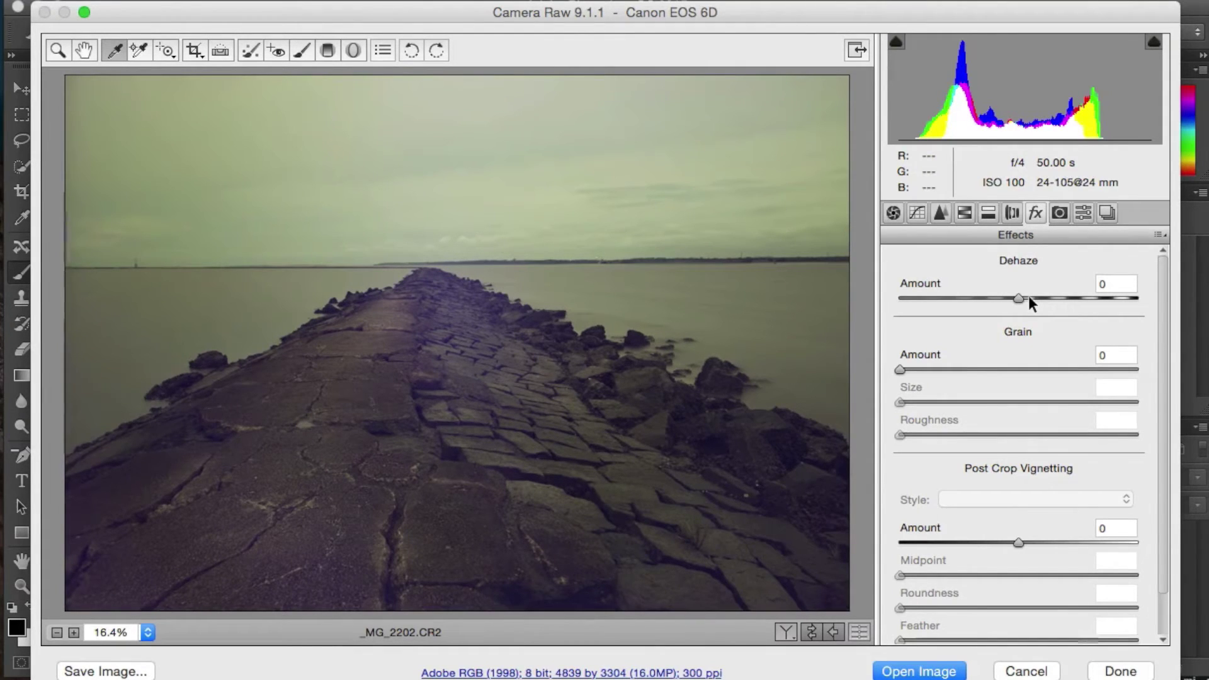
{"action": "left_click_drag", "start_coordinate": [1021, 299], "coordinate": [1062, 299]}
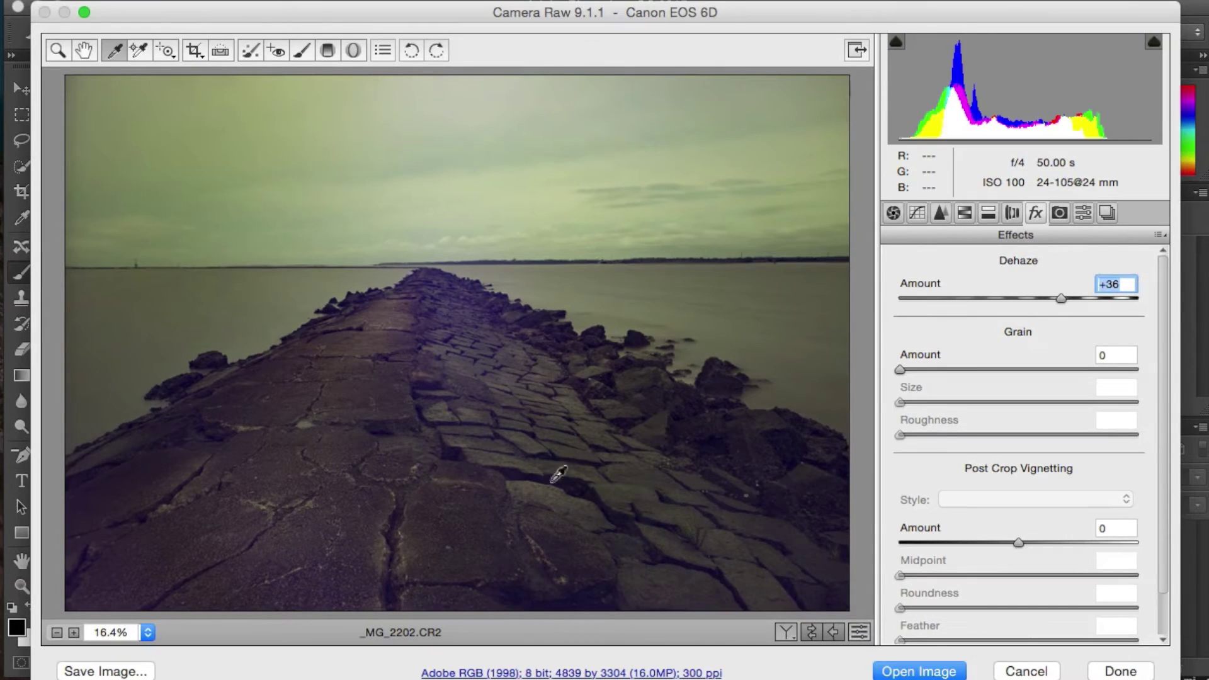
{"action": "left_click", "coordinate": [892, 212]}
{"action": "left_click_drag", "start_coordinate": [1018, 604], "coordinate": [1062, 605]}
{"action": "left_click_drag", "start_coordinate": [1061, 607], "coordinate": [1048, 607]}
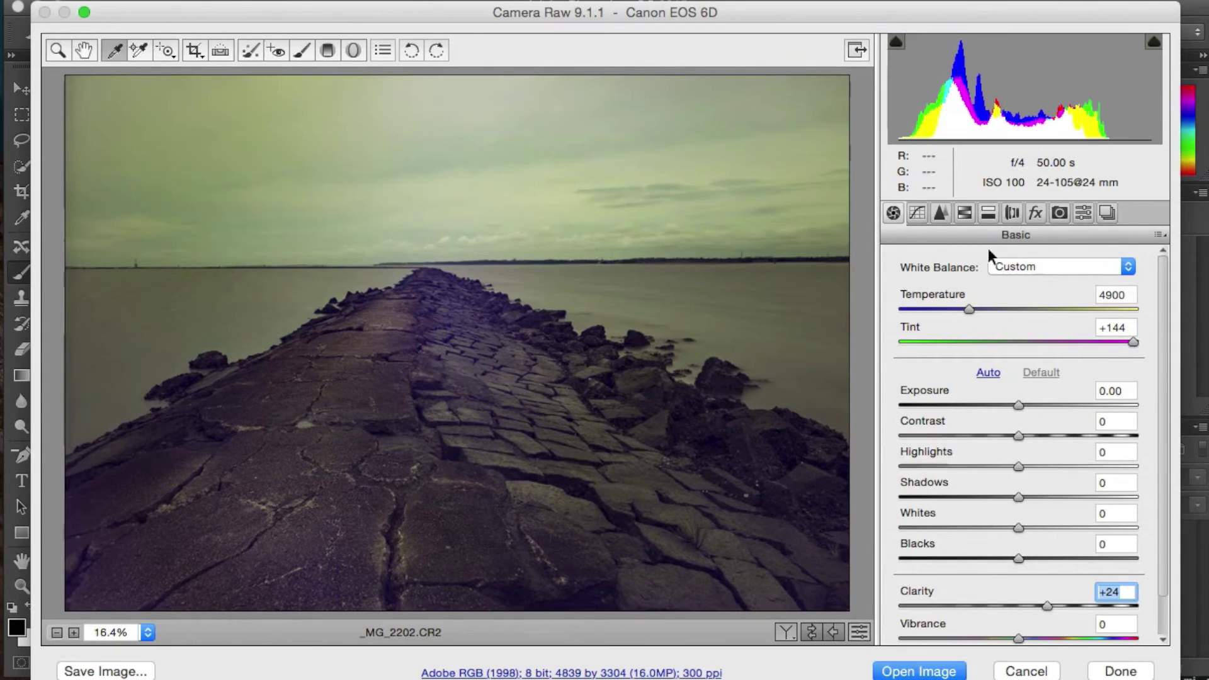
Convert the photo to grayscale and set Shadows to +45, Exposure to +0.60 and Contrast to +44.
{"action": "left_click", "coordinate": [941, 213]}
{"action": "key", "text": "v"}
{"action": "left_click", "coordinate": [893, 212]}
{"action": "left_click_drag", "start_coordinate": [1018, 497], "coordinate": [1072, 497]}
{"action": "left_click_drag", "start_coordinate": [1018, 406], "coordinate": [1069, 434]}
Increase the sharpening amount, and set Clarity to +34 and Highlights to -15.
{"action": "key", "text": "super+alt+3"}
{"action": "left_click_drag", "start_coordinate": [940, 300], "coordinate": [1047, 299]}
{"action": "key", "text": "super+alt+1"}
{"action": "left_click_drag", "start_coordinate": [1047, 606], "coordinate": [1059, 606]}
{"action": "mouse_move", "coordinate": [1018, 466]}
{"action": "left_mouse_down"}
{"action": "mouse_move", "coordinate": [1030, 466]}
{"action": "mouse_move", "coordinate": [1001, 467]}
{"action": "left_mouse_up"}
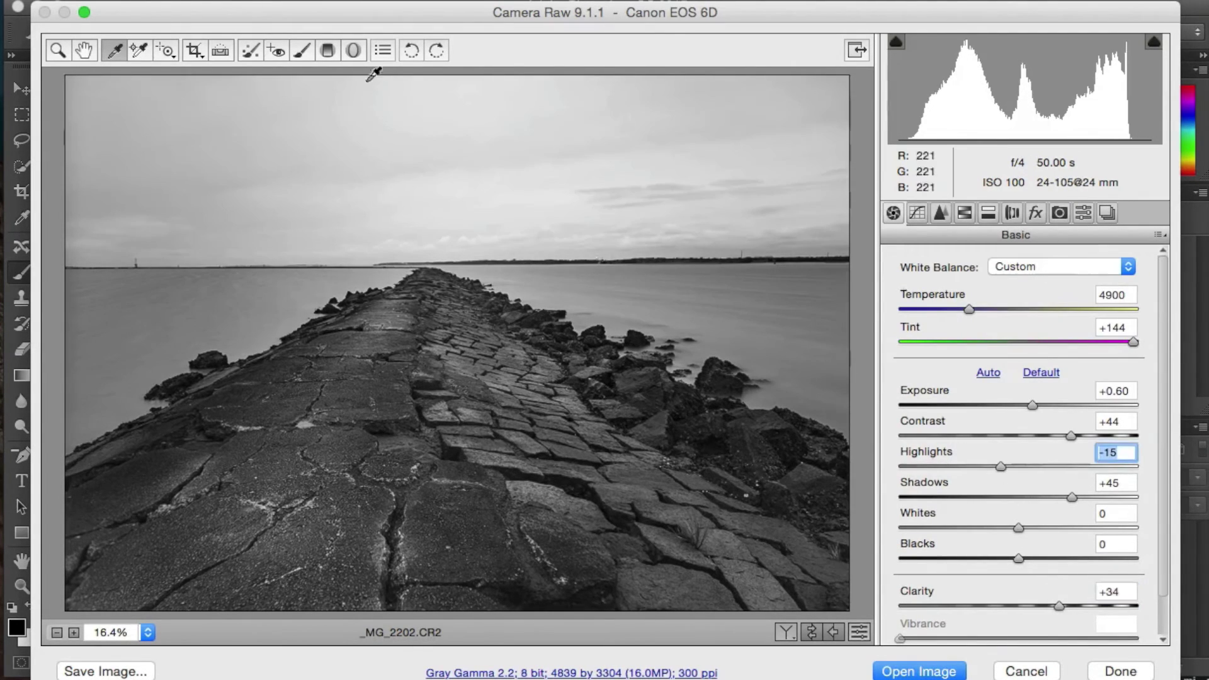
Add a graduated filter from the sky's upper edge to below the horizon with Exposure -0.80, Contrast +100, Highlights -35 and Shadows -24.
{"action": "key", "text": "g"}
{"action": "left_click_drag", "start_coordinate": [360, 73], "coordinate": [359, 356]}
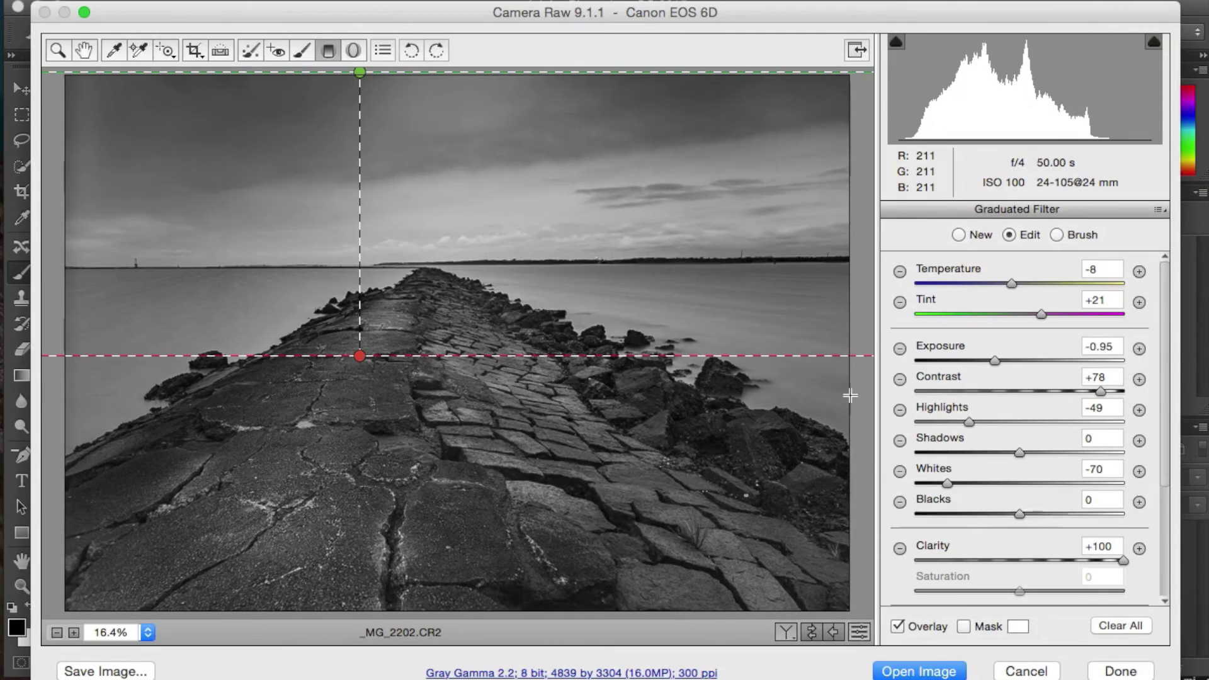
{"action": "left_click_drag", "start_coordinate": [995, 361], "coordinate": [999, 360]}
{"action": "left_click_drag", "start_coordinate": [1100, 391], "coordinate": [1127, 391]}
{"action": "left_click_drag", "start_coordinate": [1019, 452], "coordinate": [983, 421]}
Set the graduated filter's Sharpness to -20 and its Clarity to -96.
{"action": "scroll", "coordinate": [1019, 535], "scroll_direction": "down", "scroll_amount": 2}
{"action": "scroll", "coordinate": [1020, 536], "scroll_direction": "down", "scroll_amount": 1}
{"action": "left_click_drag", "start_coordinate": [1017, 554], "coordinate": [998, 554]}
{"action": "left_click_drag", "start_coordinate": [1123, 478], "coordinate": [921, 476]}
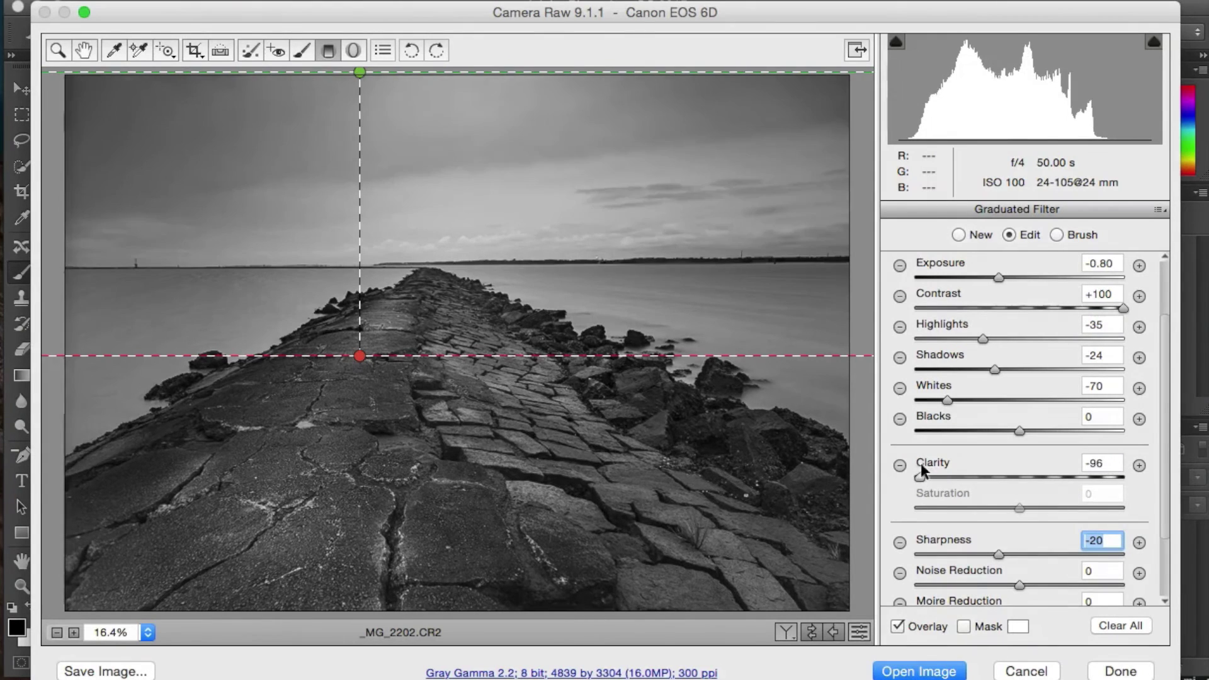
Leave the graduated filter and adjust the photo's tone curve to strengthen the contrast between light and dark tones.
{"action": "key", "text": "z"}
{"action": "left_click", "coordinate": [916, 212]}
{"action": "left_click_drag", "start_coordinate": [1018, 572], "coordinate": [996, 625]}
{"action": "scroll", "coordinate": [1023, 635], "scroll_direction": "down", "scroll_amount": 1}
Return to the basic adjustments and compare the original and edited photo in a side-by-side before/after view.
{"action": "left_click", "coordinate": [894, 213]}
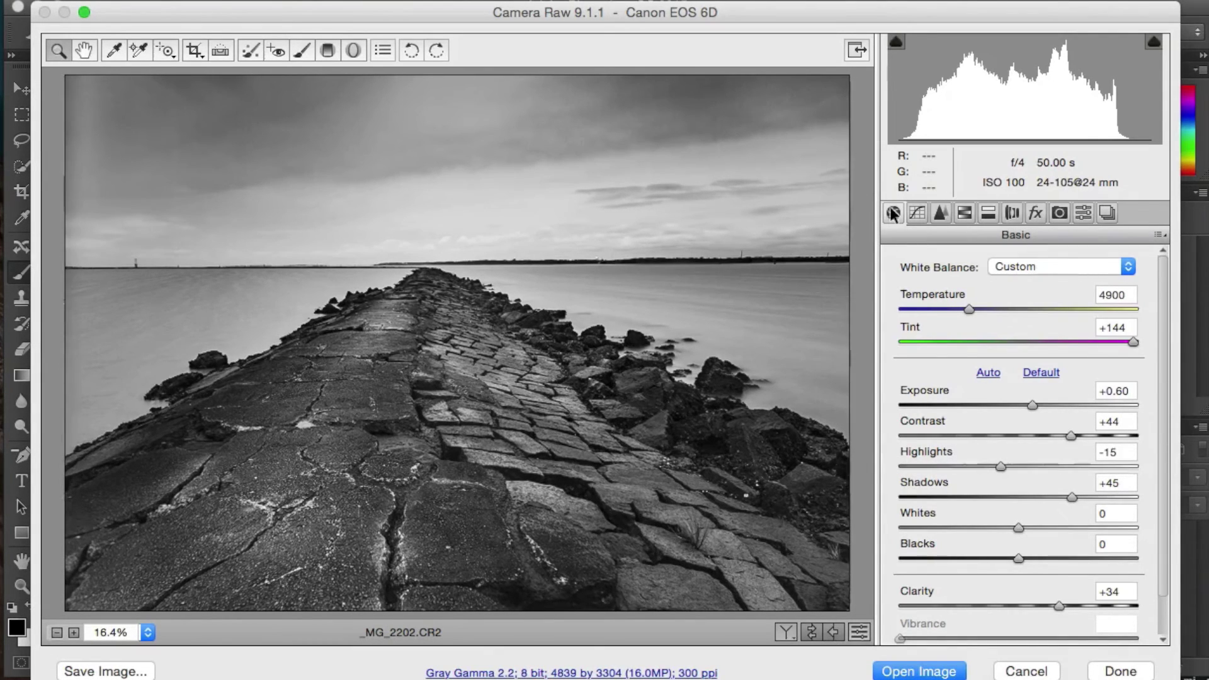
{"action": "left_click", "coordinate": [784, 630]}
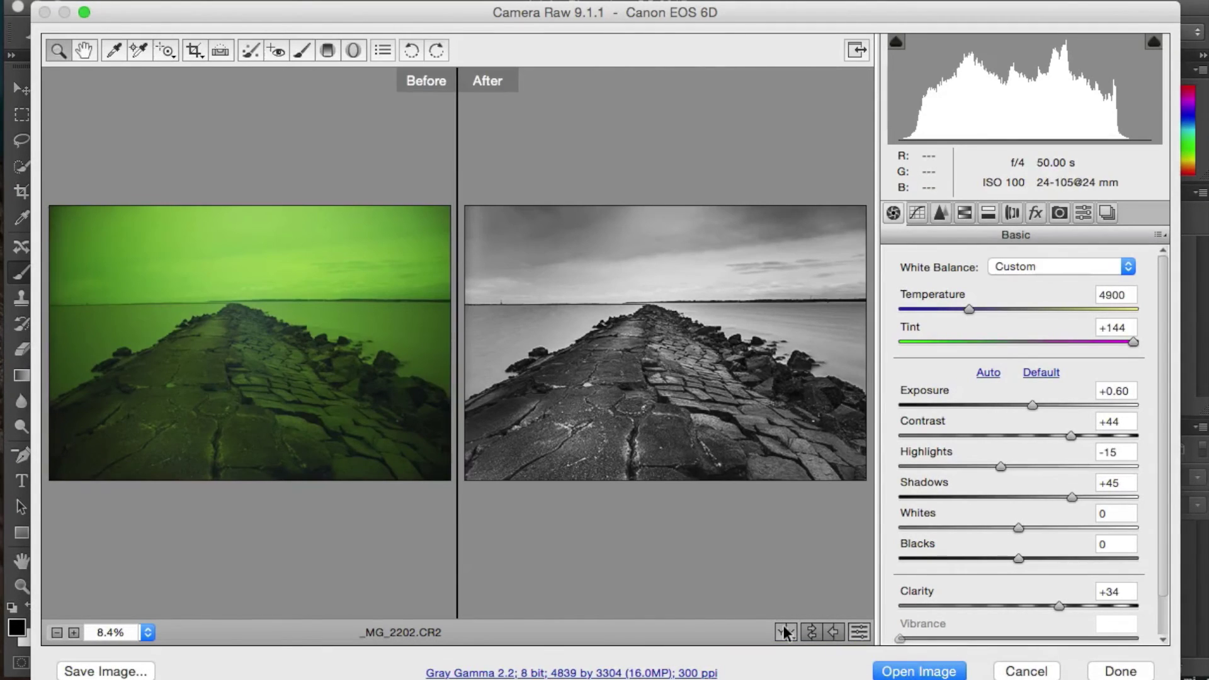